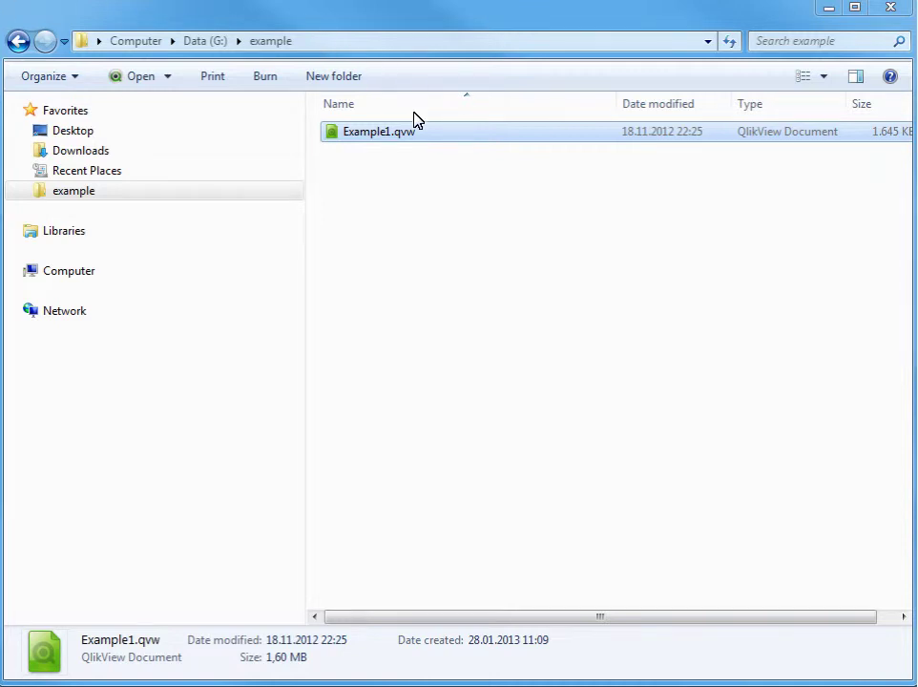
# Step: Open Example1.qvw from the example folder in QlikView
pyautogui.doubleClick(420, 141)
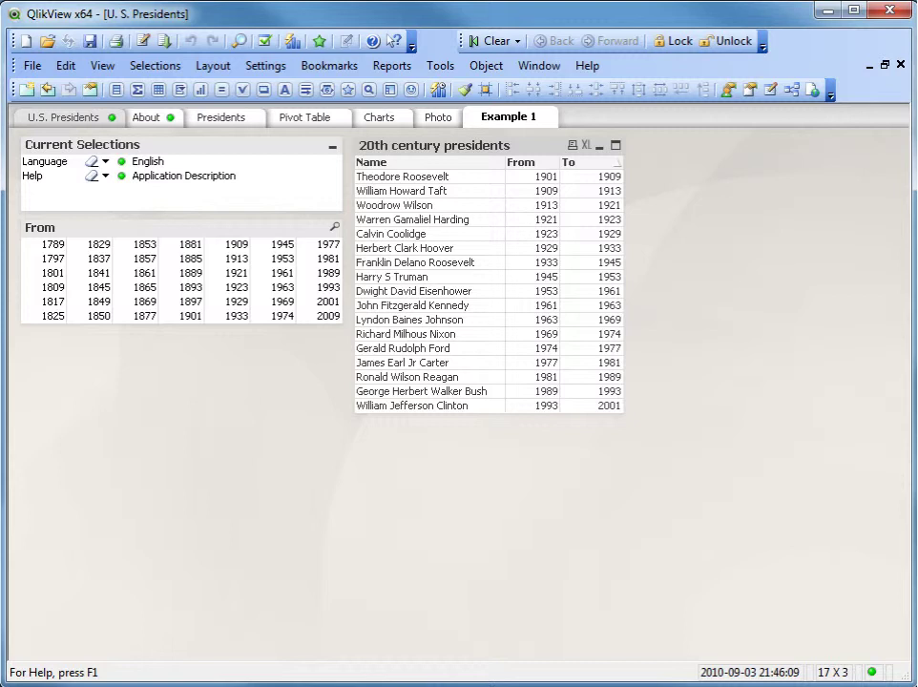
# Step: Copy the From column's 1900–1999 set expression from the 20th century presidents chart, changing nothing
pyautogui.rightClick(467, 145)
pyautogui.click(489, 156)
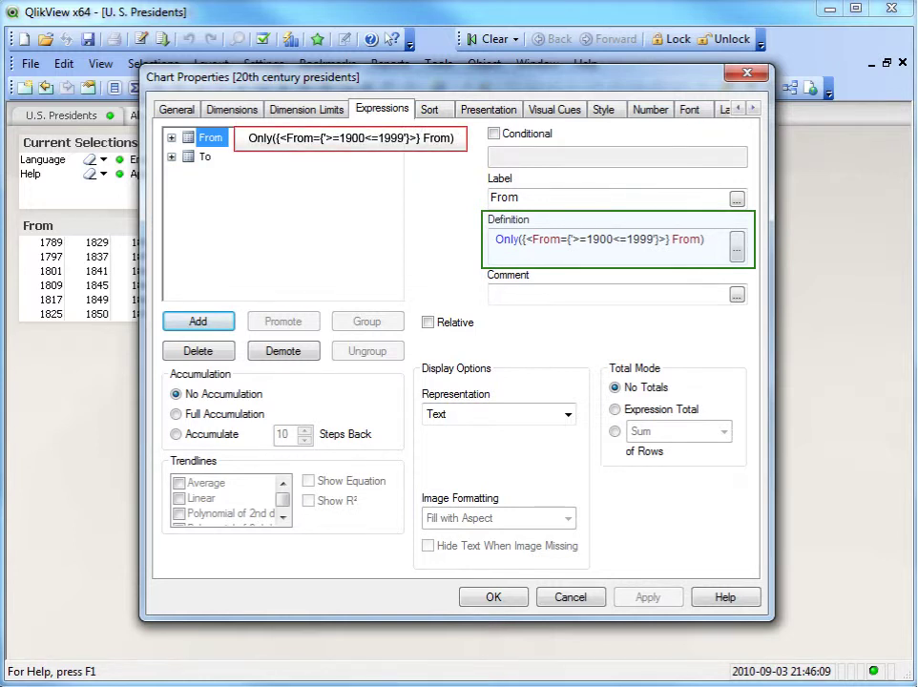
pyautogui.click(206, 157)
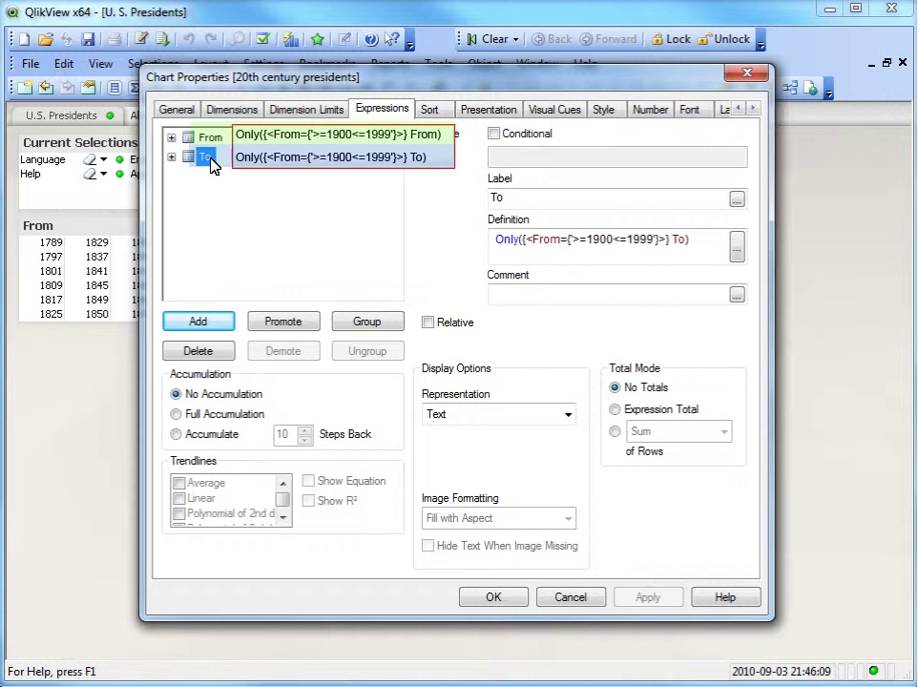
pyautogui.click(210, 139)
pyautogui.click(527, 239)
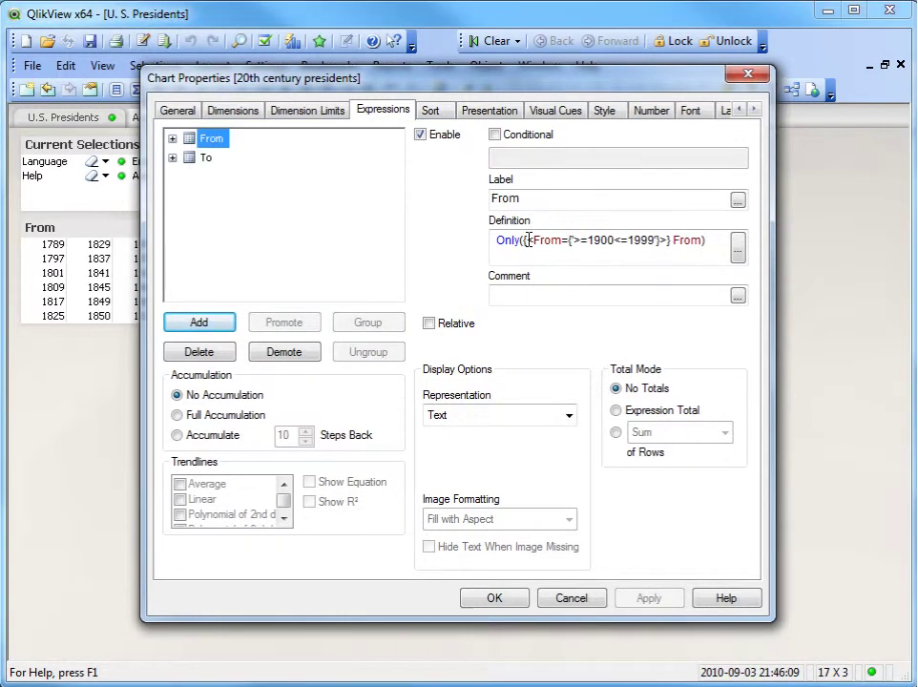
pyautogui.moveTo(527, 240); pyautogui.dragTo(666, 244)
pyautogui.hotkey('ctrl', 'c')
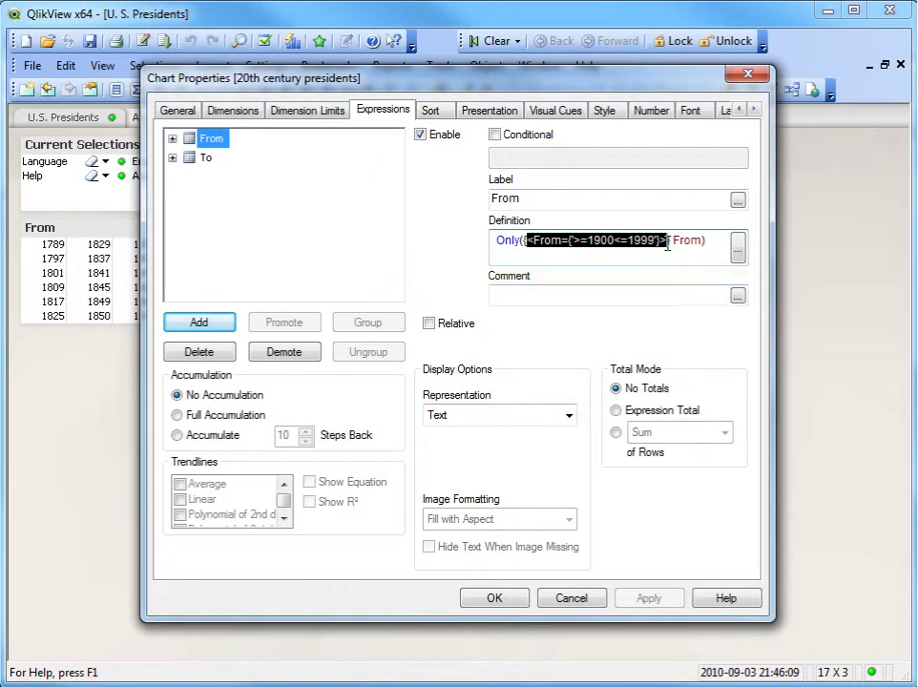
pyautogui.click(583, 600)
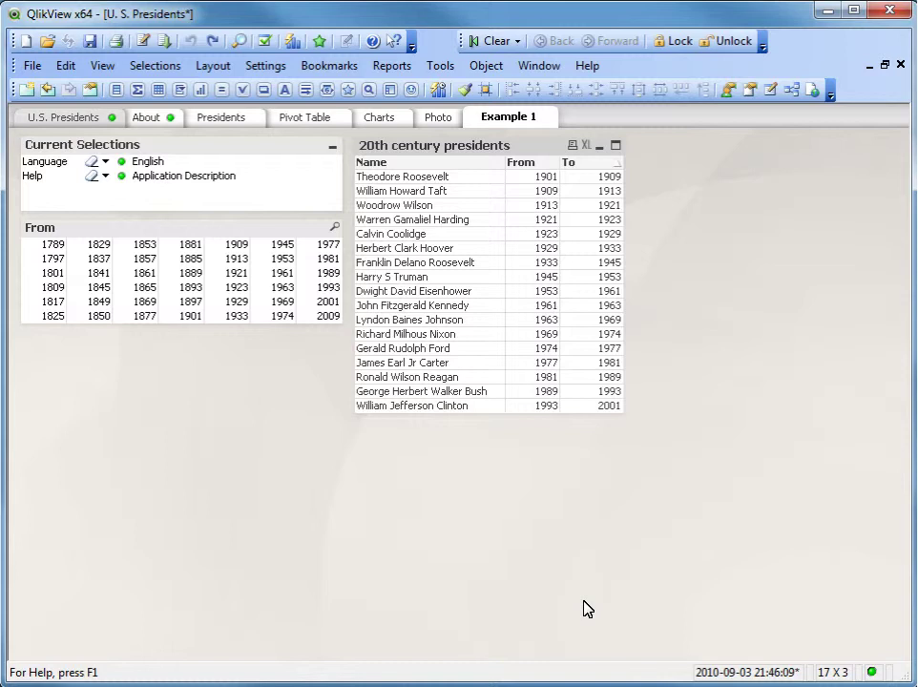
# Step: Clone the presidents table and delete the set expression from its From and To definitions
pyautogui.moveTo(418, 148); pyautogui.dragTo(699, 145)
pyautogui.rightClick(699, 150)
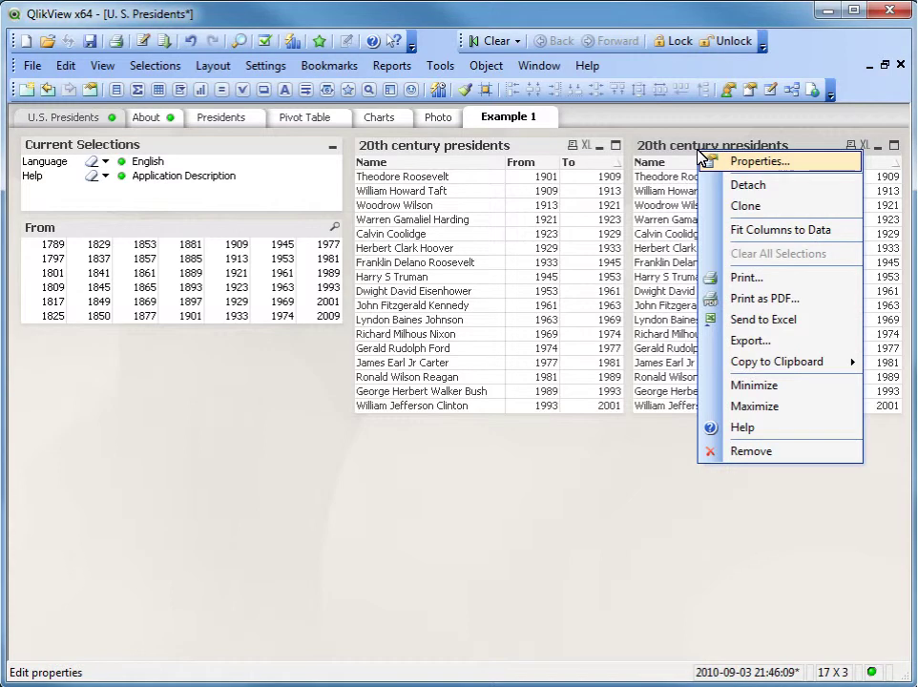
pyautogui.click(733, 167)
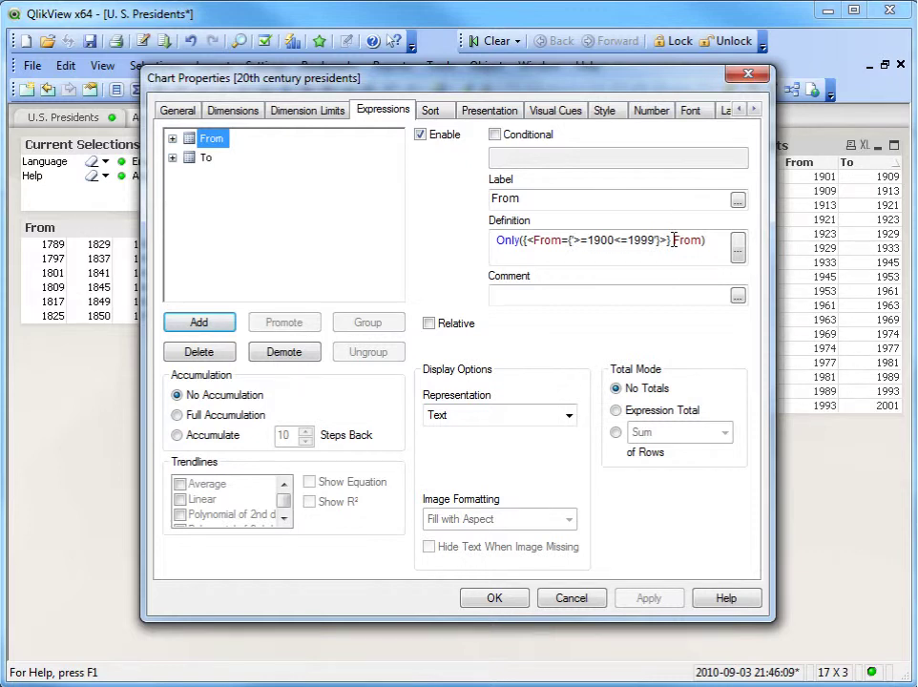
pyautogui.moveTo(673, 244); pyautogui.dragTo(524, 253)
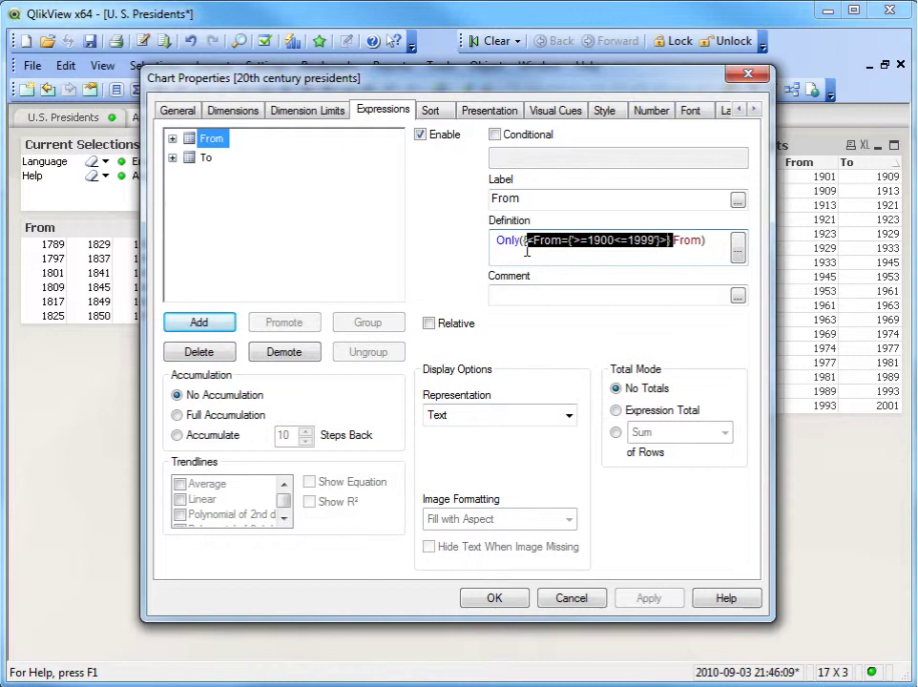
pyautogui.press('Delete')
pyautogui.click(650, 599)
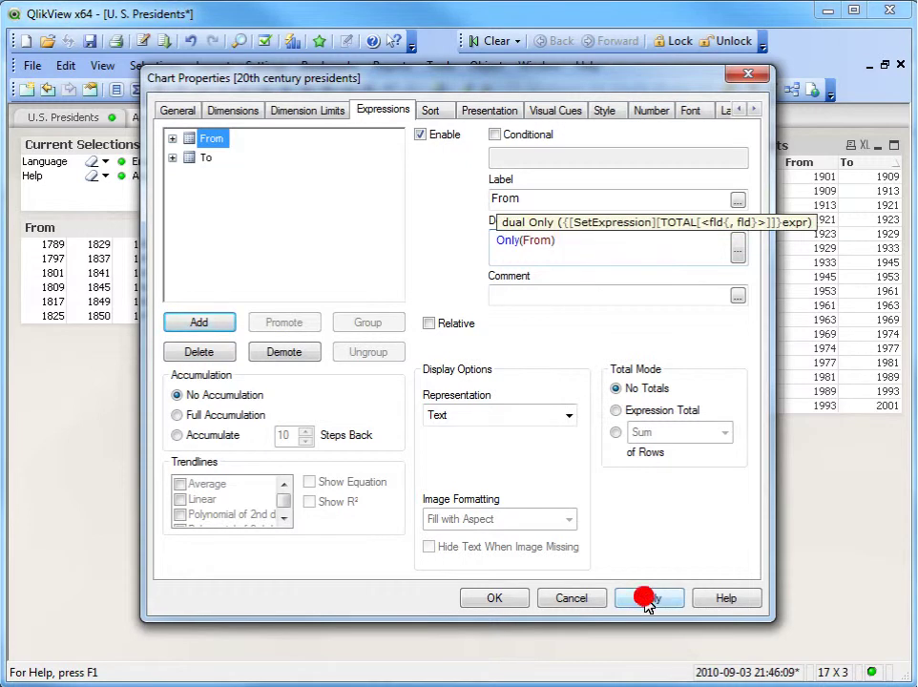
pyautogui.click(205, 158)
pyautogui.moveTo(523, 244); pyautogui.dragTo(676, 248)
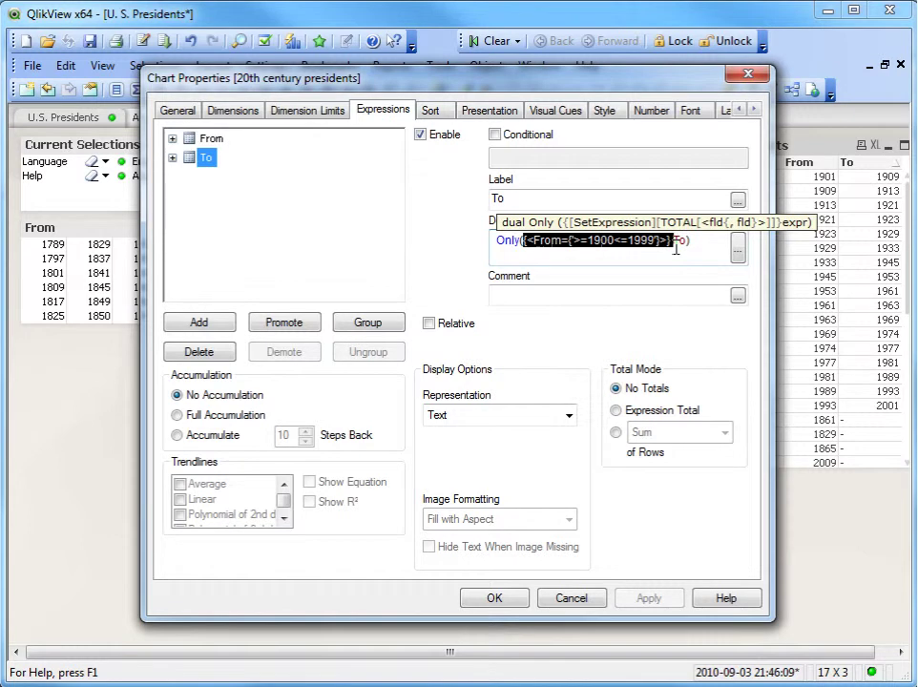
pyautogui.press('Delete')
pyautogui.click(649, 599)
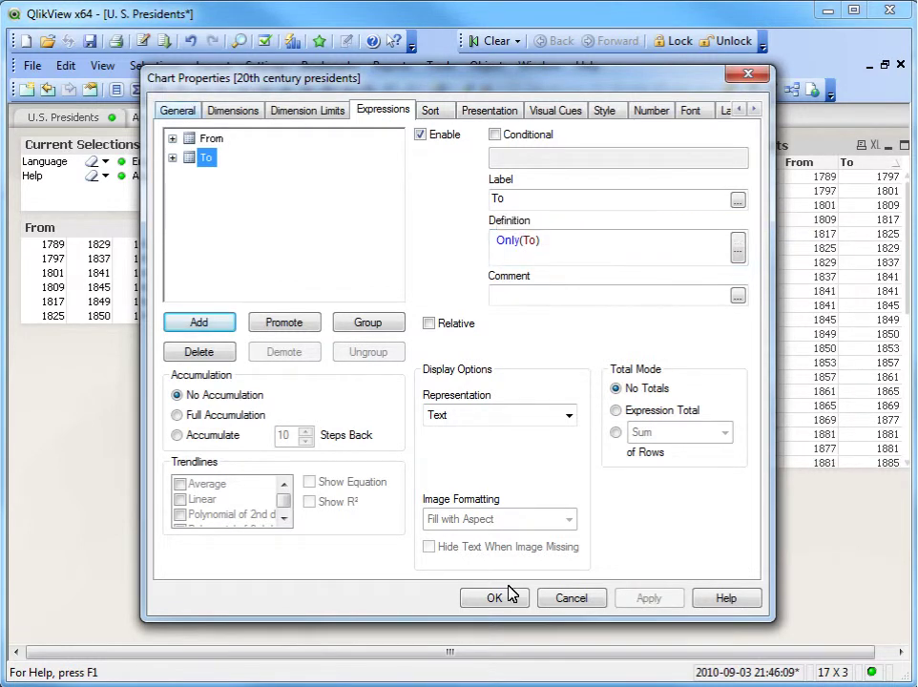
# Step: Title the copied chart 'No SetAnalysis' and confirm its properties
pyautogui.click(177, 112)
pyautogui.press('Tab')
pyautogui.write('No SetAnaly')
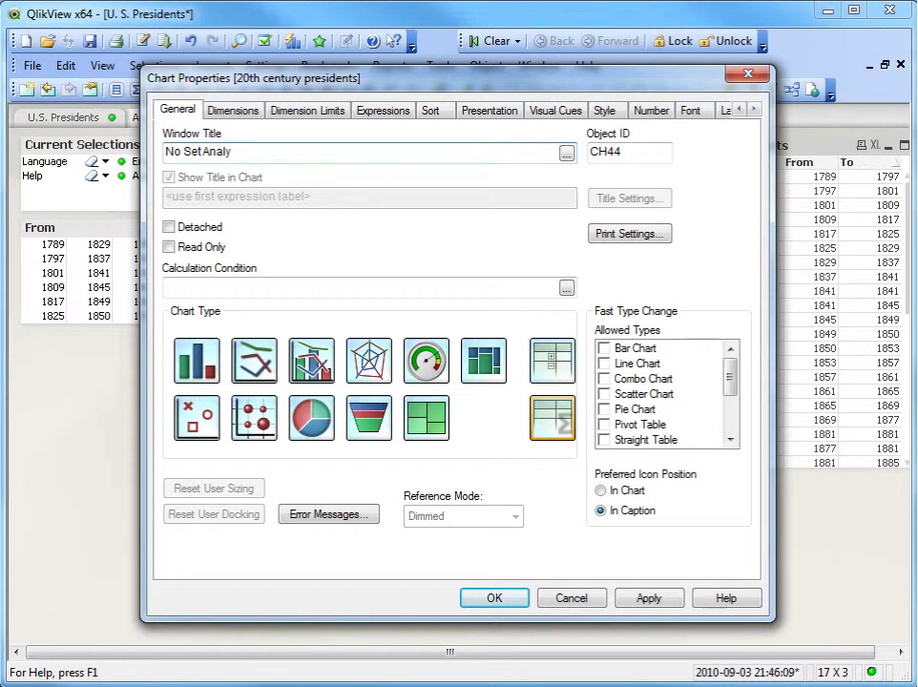
pyautogui.hotkey('ctrl', 'a')
pyautogui.write('No SetAnalysis')
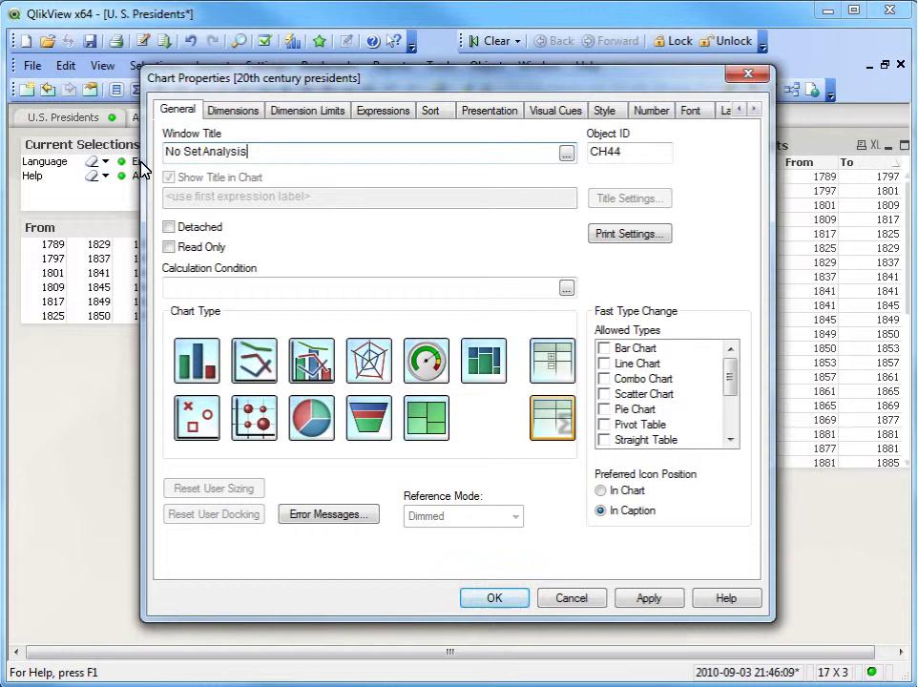
pyautogui.click(483, 599)
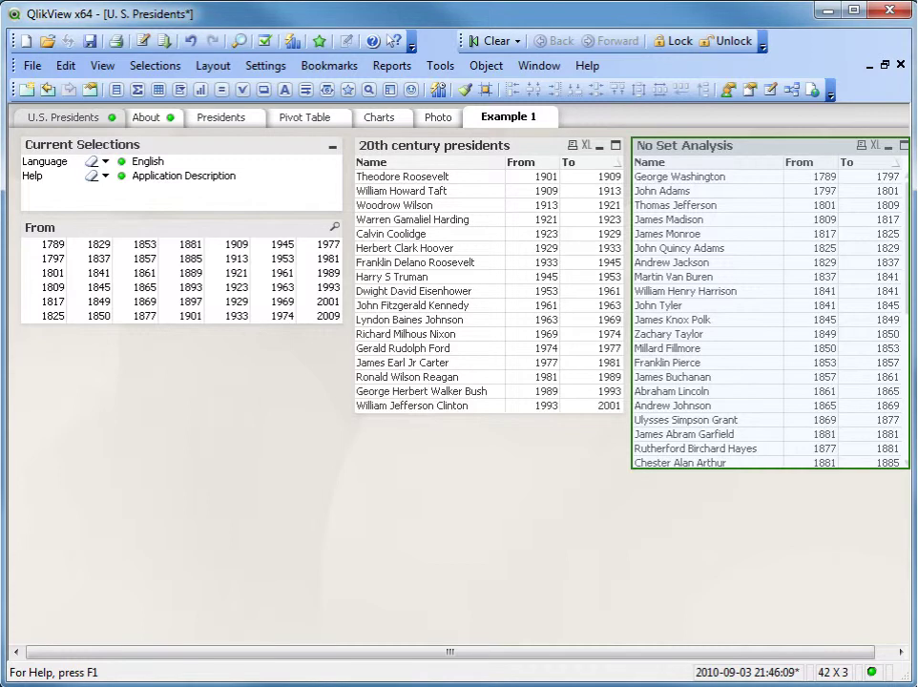
# Step: Filter the From list box to >=1900<=1999 by pasting the copied condition into its search
pyautogui.click(482, 601)
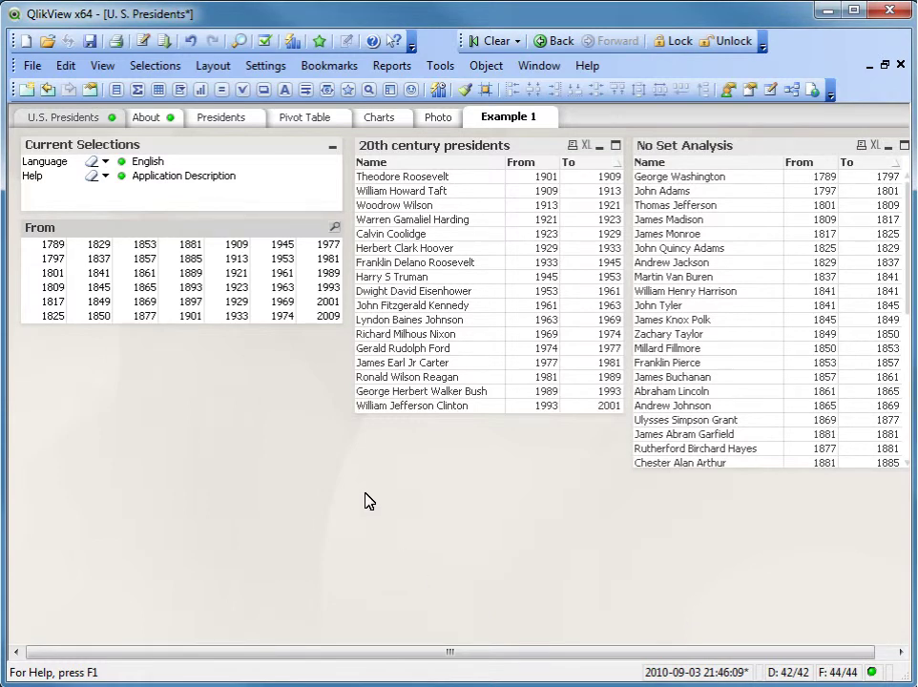
pyautogui.click(334, 227)
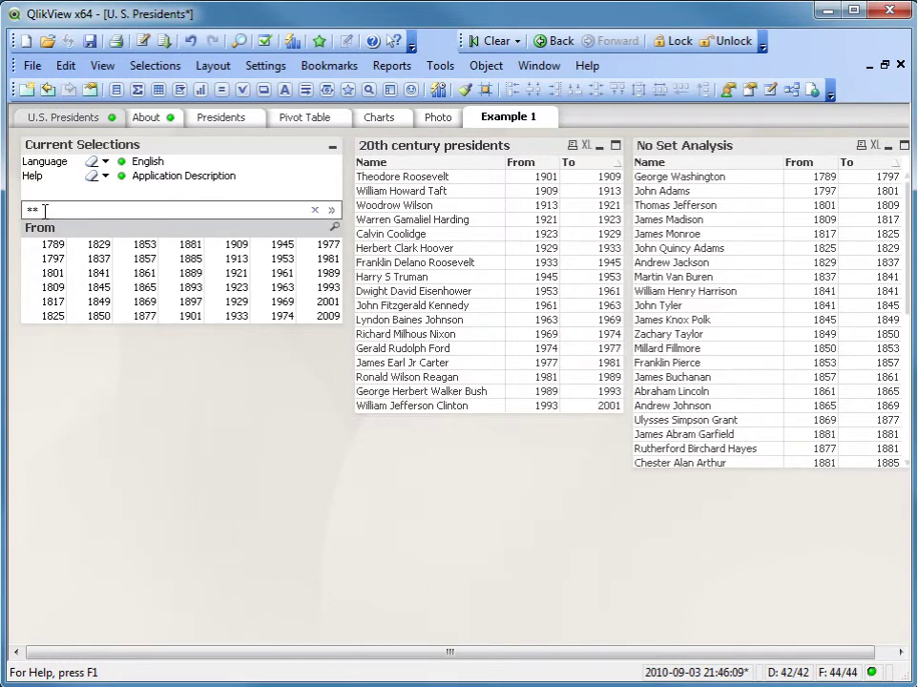
pyautogui.hotkey('ctrl', 'v')
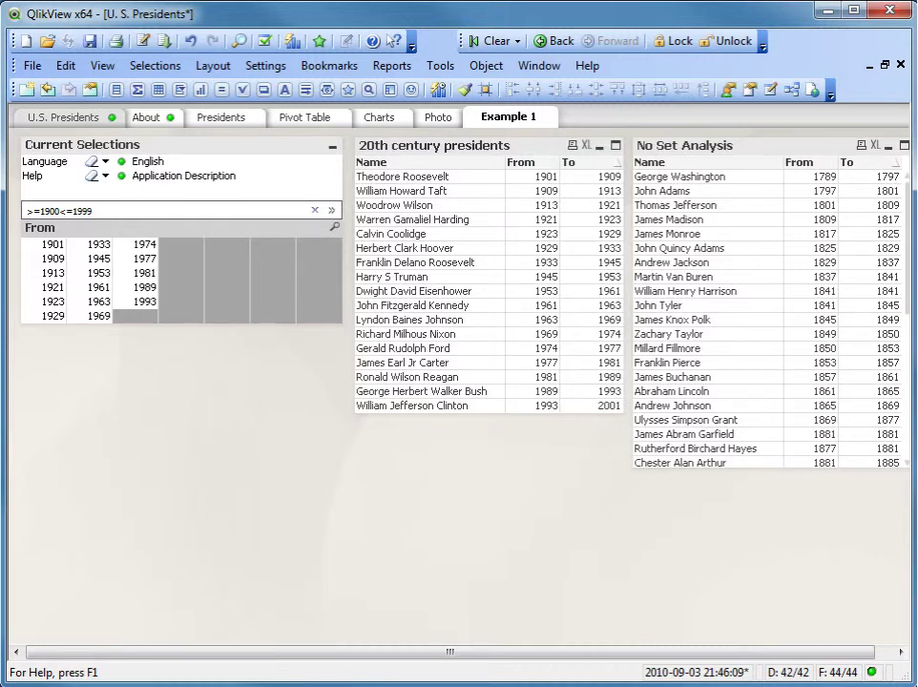
pyautogui.press('Return')
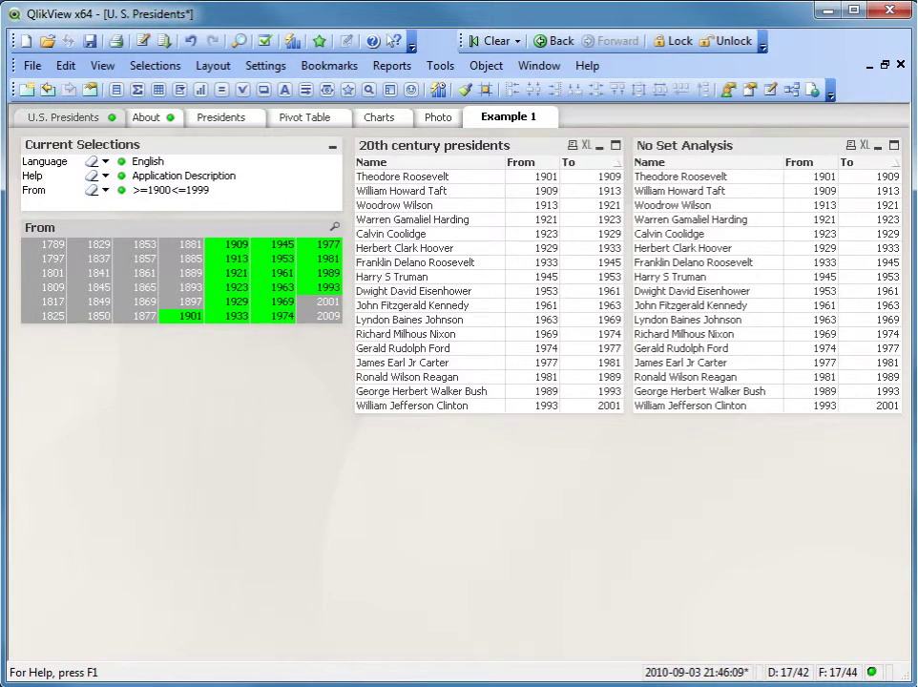
# Step: Clear all current selections with the toolbar Clear button
pyautogui.click(492, 41)
# Step: Create a new list box for the To field, showing values in multiple columns
pyautogui.rightClick(97, 399)
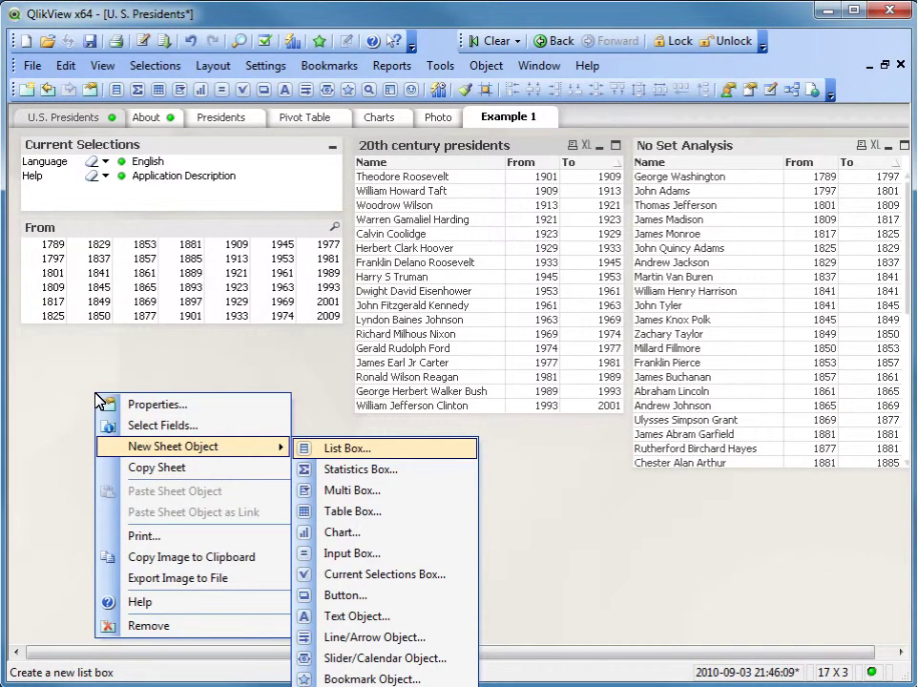
pyautogui.click(305, 449)
pyautogui.click(437, 223)
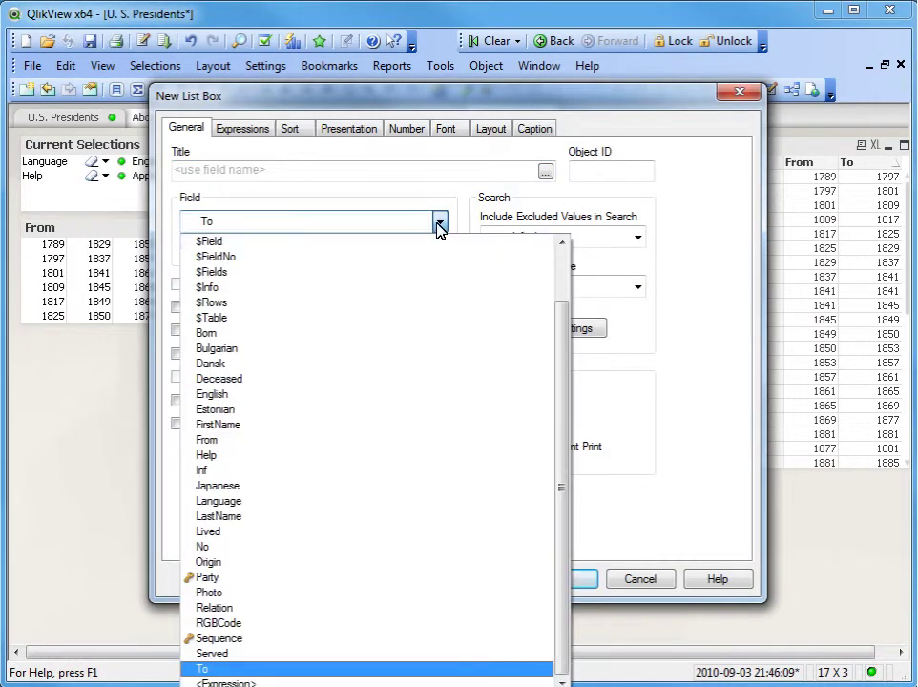
pyautogui.click(239, 668)
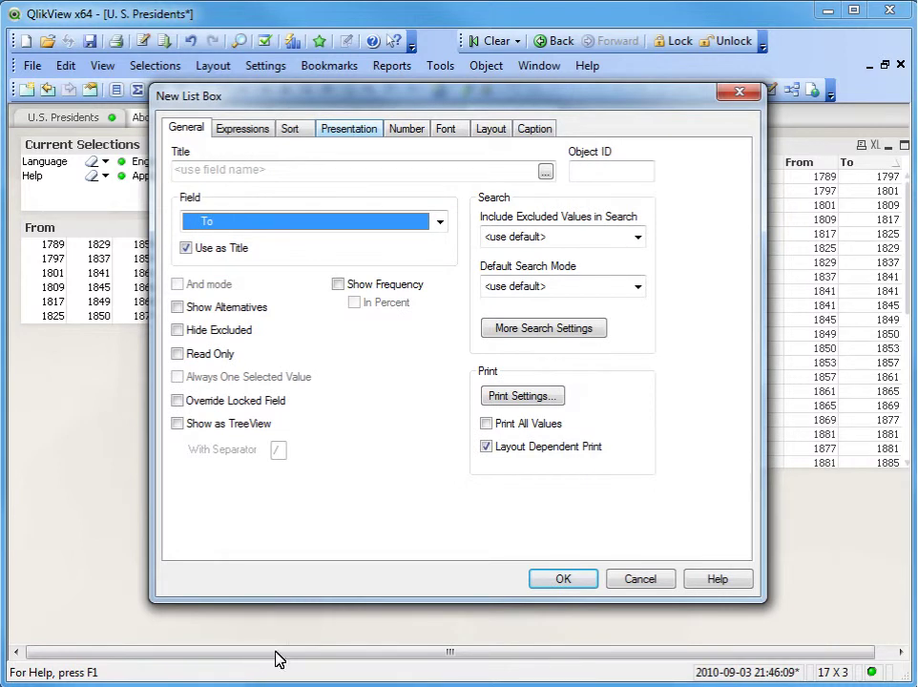
pyautogui.click(351, 128)
pyautogui.click(187, 349)
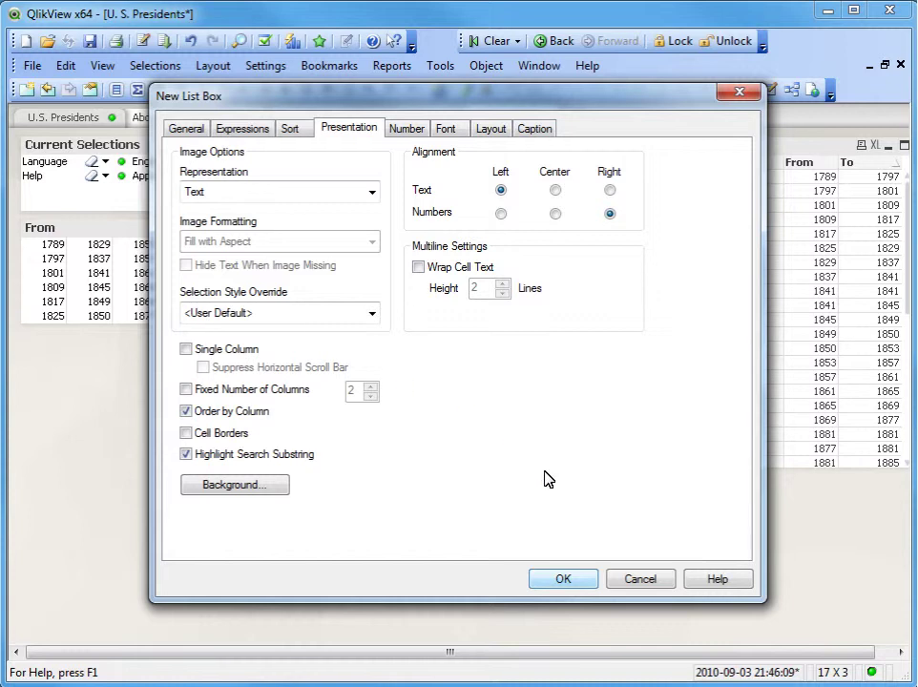
pyautogui.click(566, 579)
# Step: Place the To list box below From and resize it to the same width
pyautogui.moveTo(168, 399); pyautogui.dragTo(94, 337)
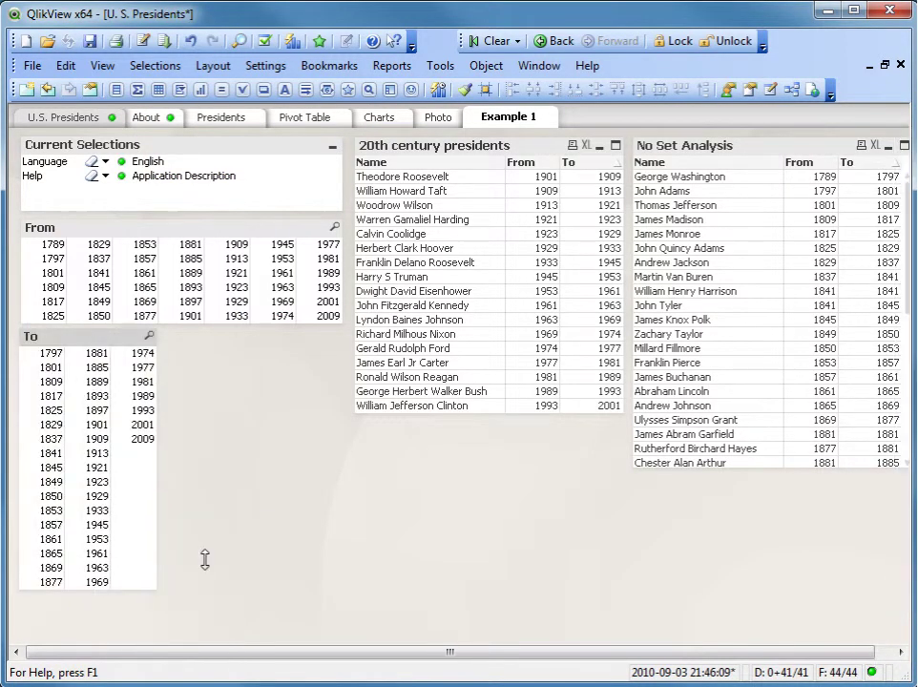
pyautogui.moveTo(205, 560); pyautogui.dragTo(254, 453)
pyautogui.moveTo(157, 406); pyautogui.dragTo(342, 407)
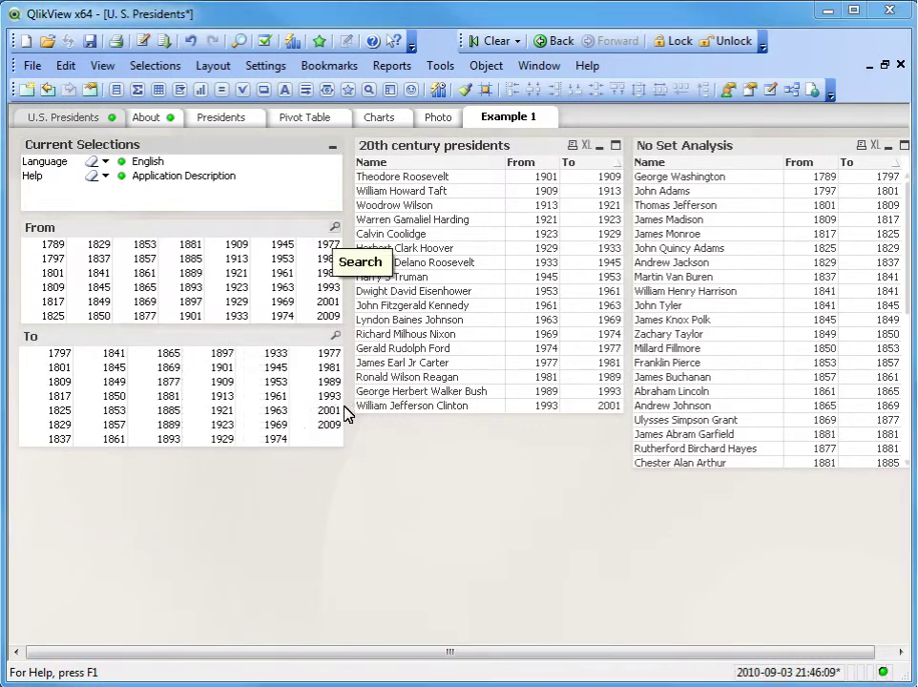
pyautogui.click(346, 415)
# Step: Select years >=1900<=1999 in both the From and To list boxes
pyautogui.click(333, 226)
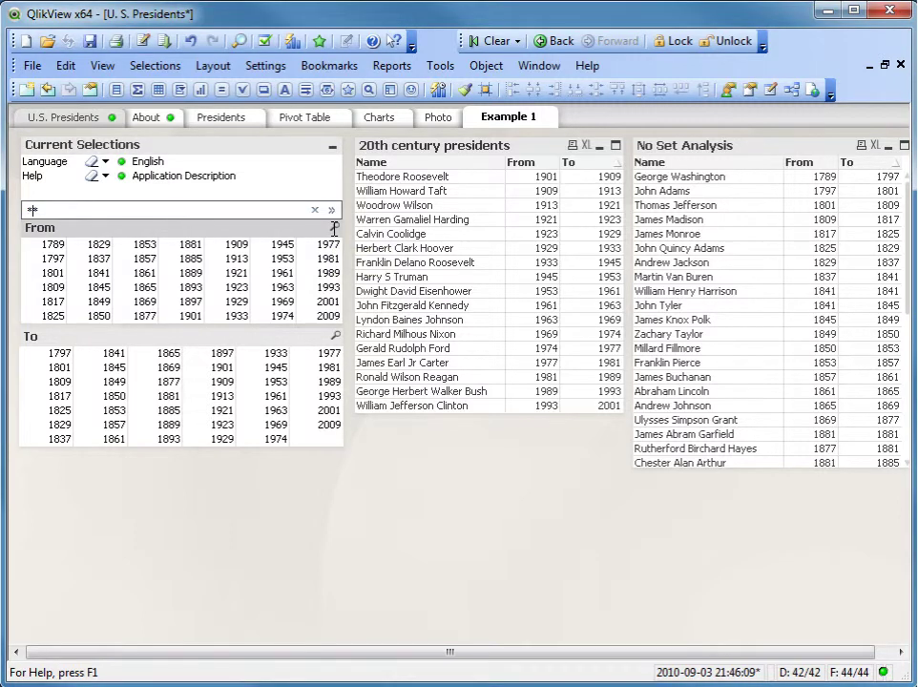
pyautogui.write('>=1900<=1999')
pyautogui.press('Return')
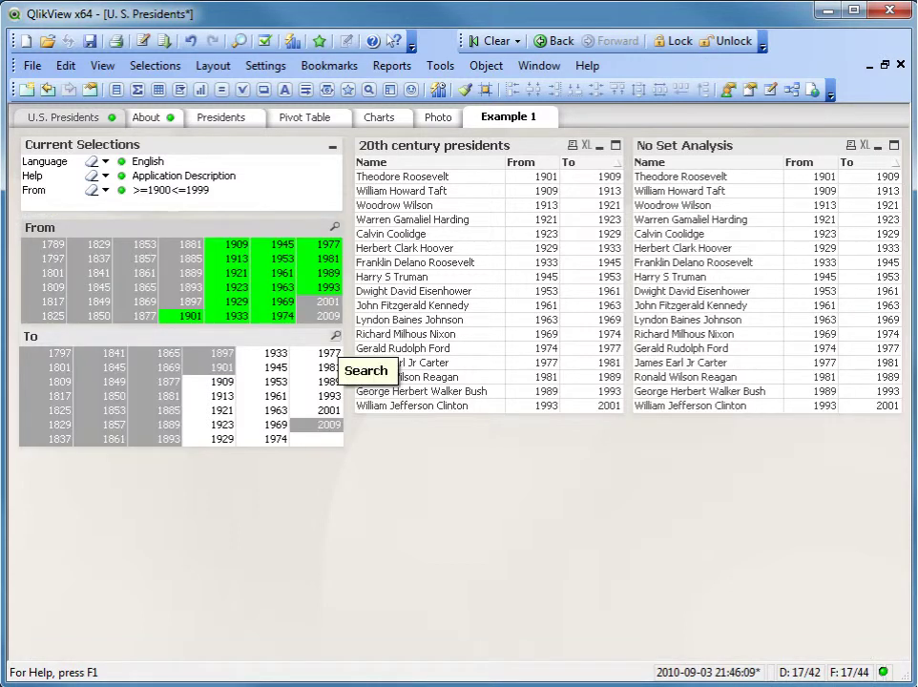
pyautogui.click(336, 337)
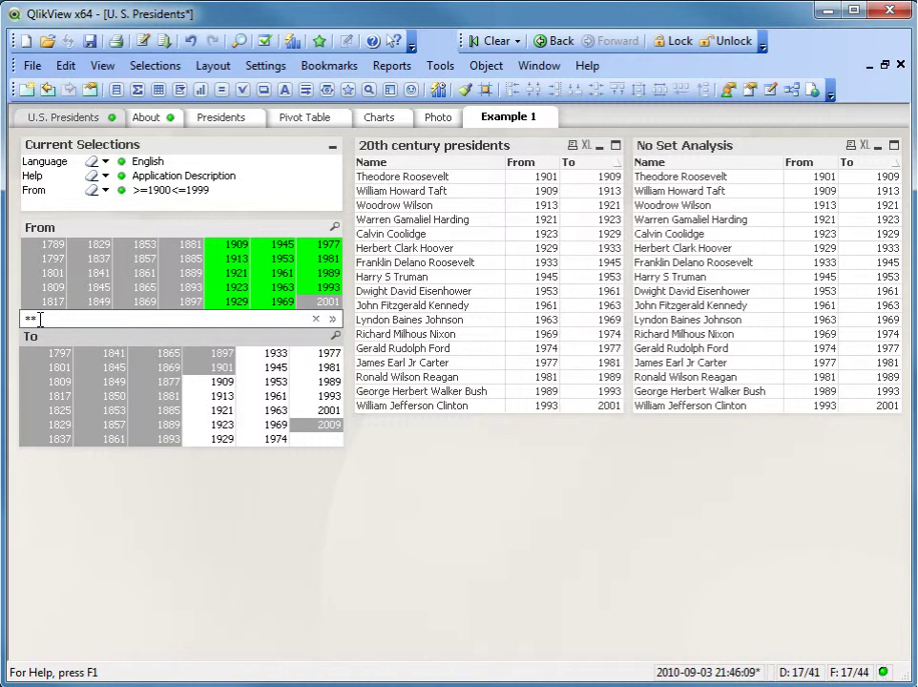
pyautogui.write('>=1900<=1999')
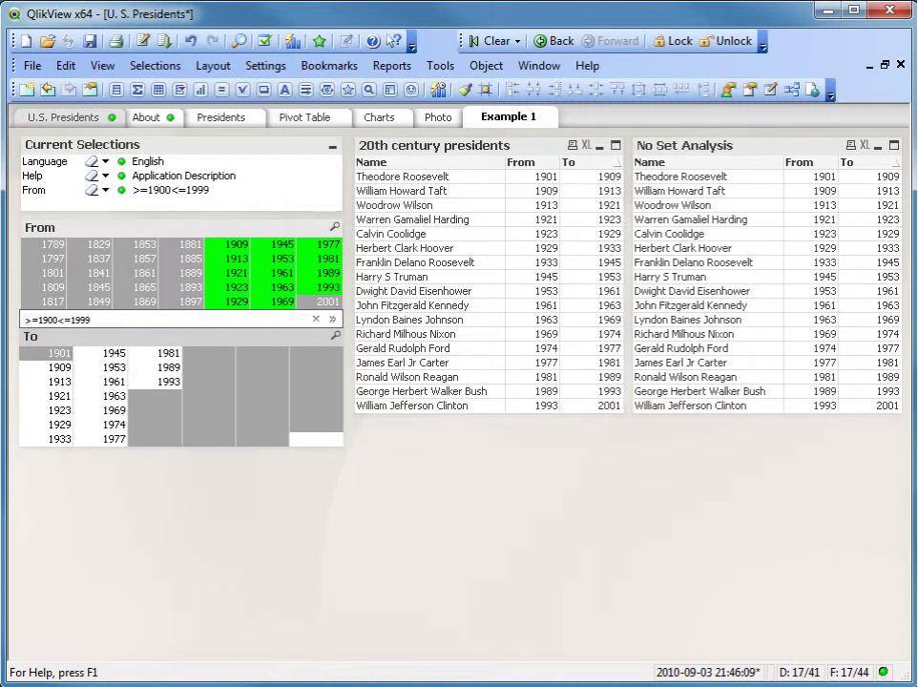
pyautogui.press('Return')
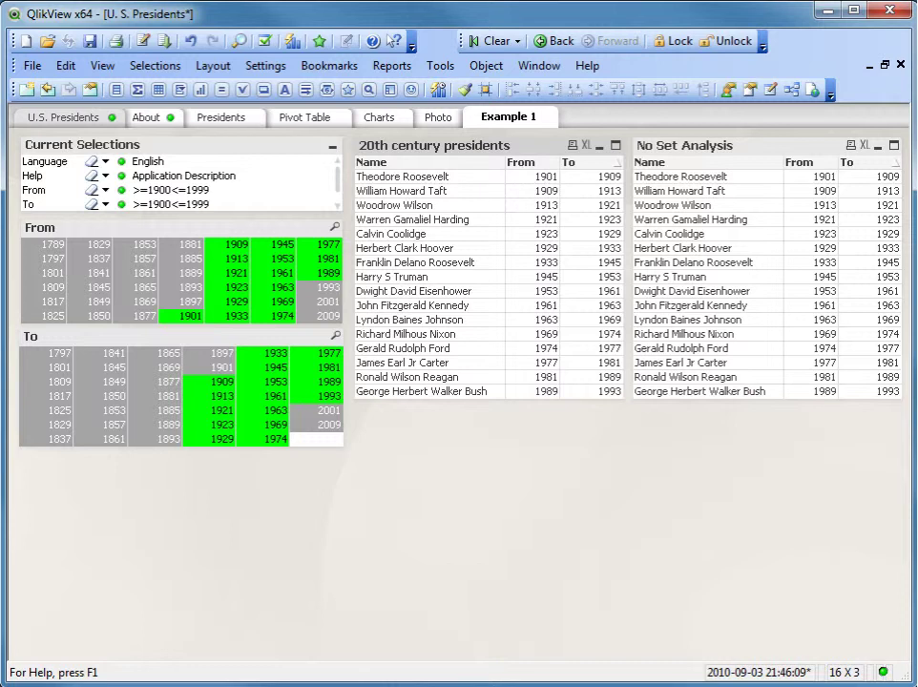
# Step: Replace the From and To definitions with a set also requiring To={'>=1900<=1999'}
pyautogui.rightClick(522, 152)
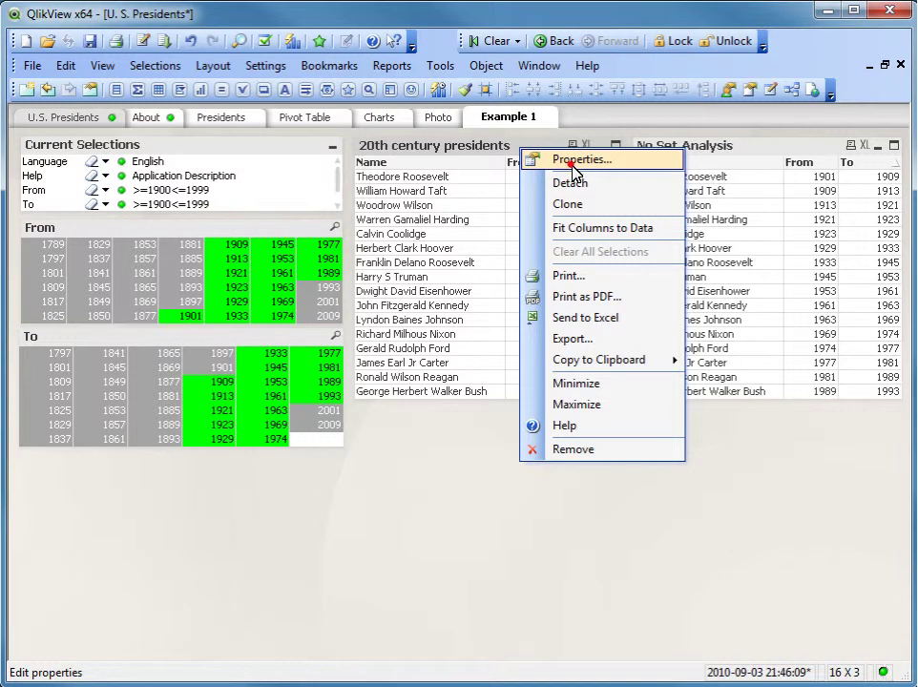
pyautogui.click(564, 161)
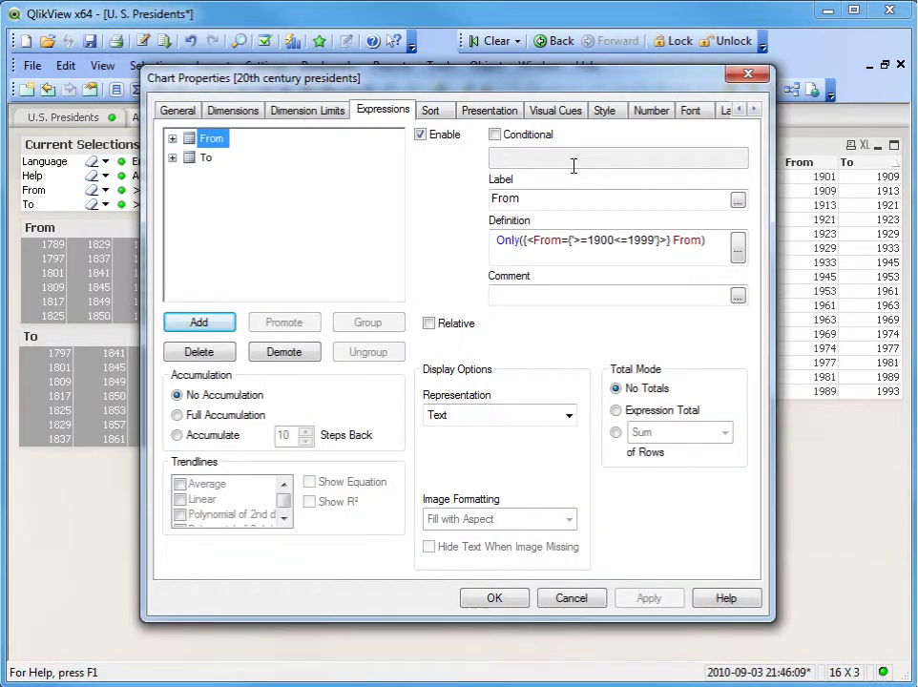
pyautogui.moveTo(746, 239); pyautogui.dragTo(422, 241)
pyautogui.write("Only({<From={'>=1900<=1999'},To={'>=1900<=1999'}> From)")
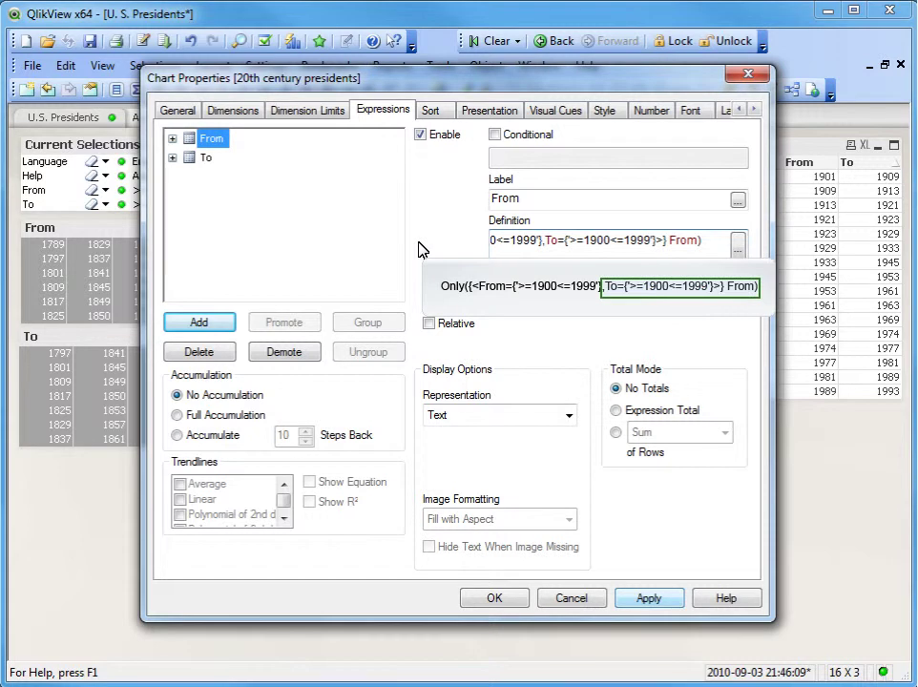
pyautogui.click(658, 598)
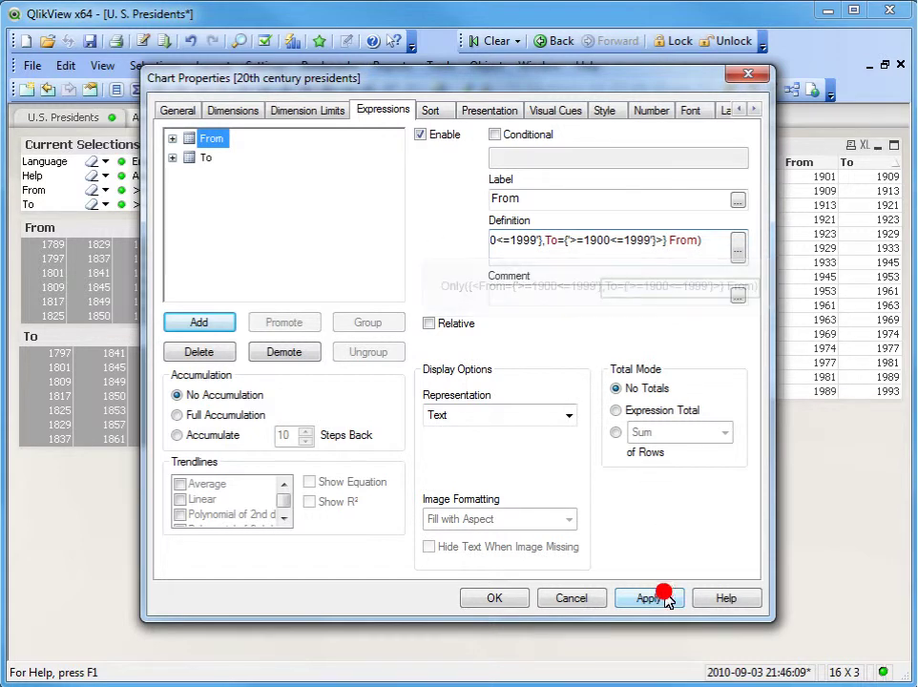
pyautogui.click(203, 159)
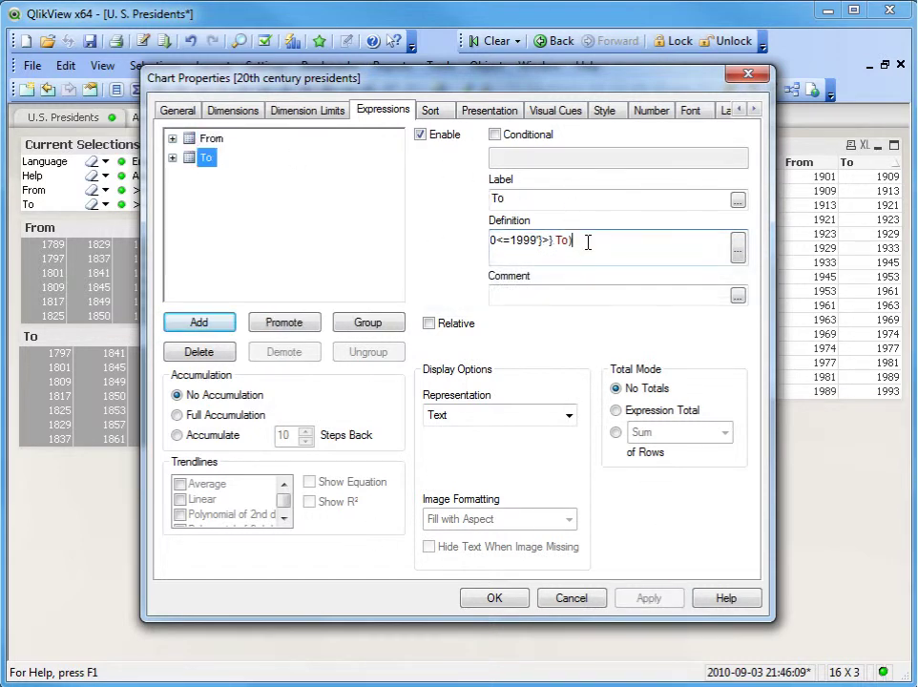
pyautogui.moveTo(588, 241); pyautogui.dragTo(496, 241)
pyautogui.write("Only({<From={'>=1900<=1999'},To={'>=1900<=1999'}> To)")
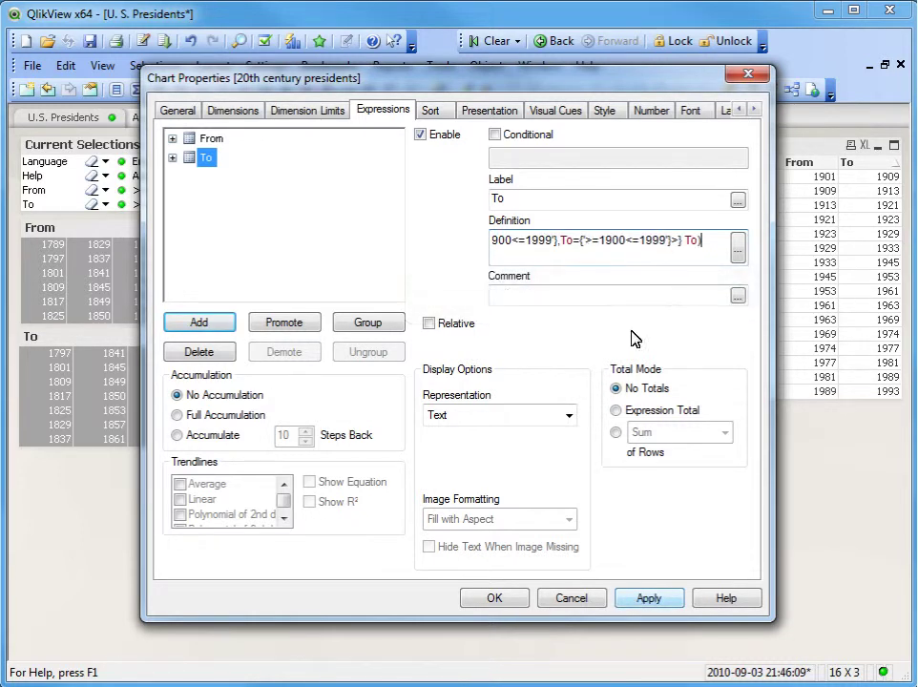
pyautogui.click(647, 599)
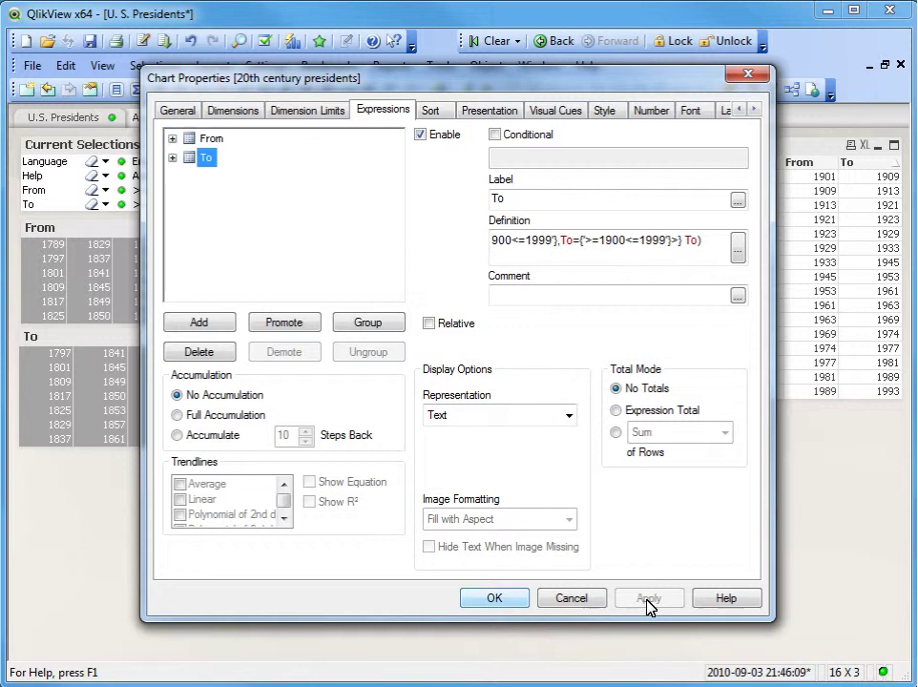
pyautogui.click(492, 596)
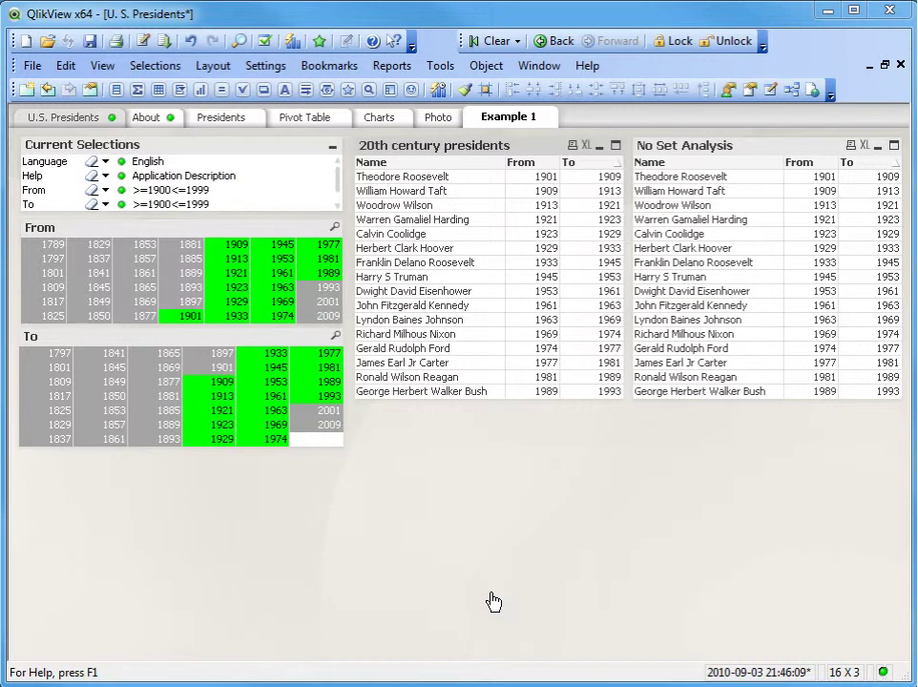
# Step: Clear the To and From year selections from Current Selections
pyautogui.click(89, 205)
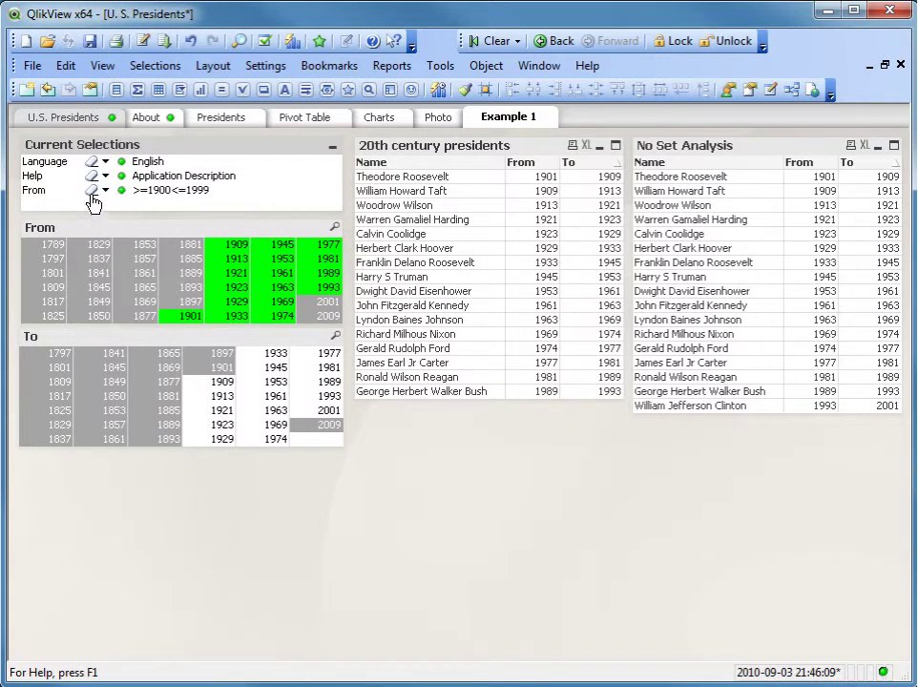
pyautogui.click(92, 190)
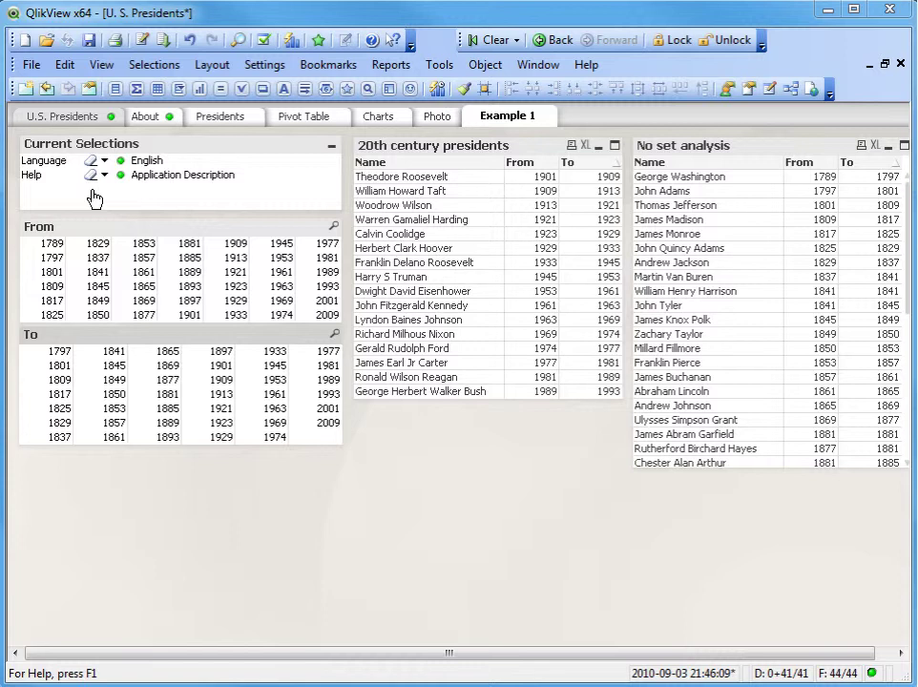
# Step: Try single From and To years (1850, 1945, 1889), ending with To 1825, comparing both tables
pyautogui.click(189, 272)
pyautogui.click(120, 399)
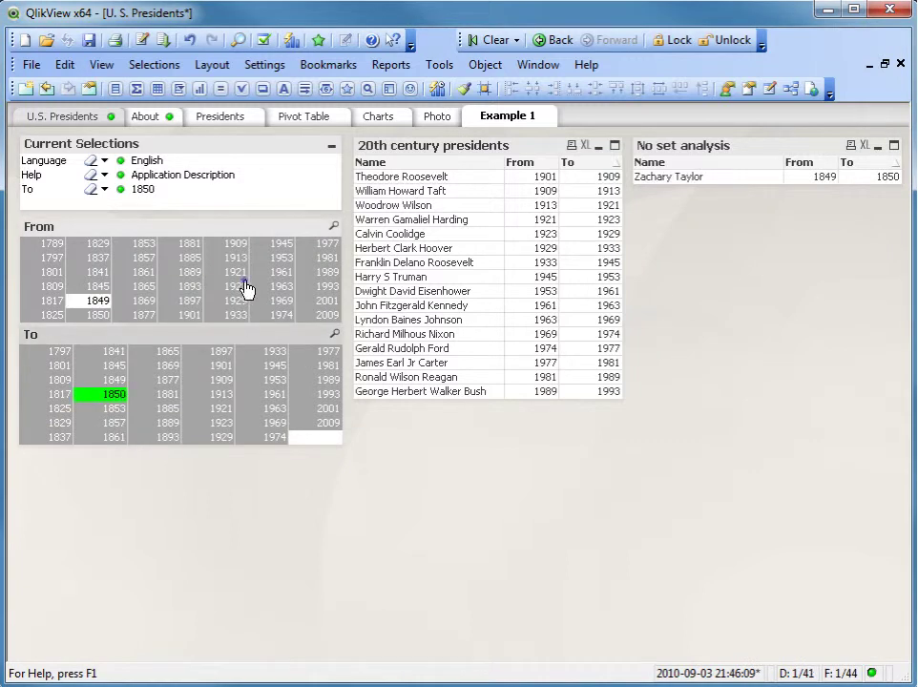
pyautogui.click(236, 274)
pyautogui.click(268, 372)
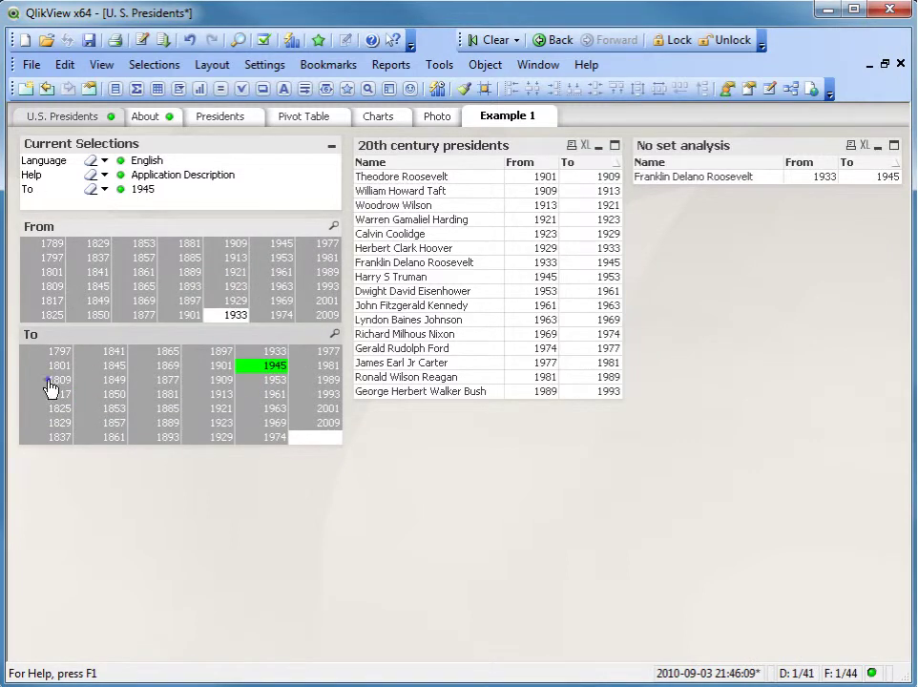
pyautogui.click(50, 385)
pyautogui.click(191, 274)
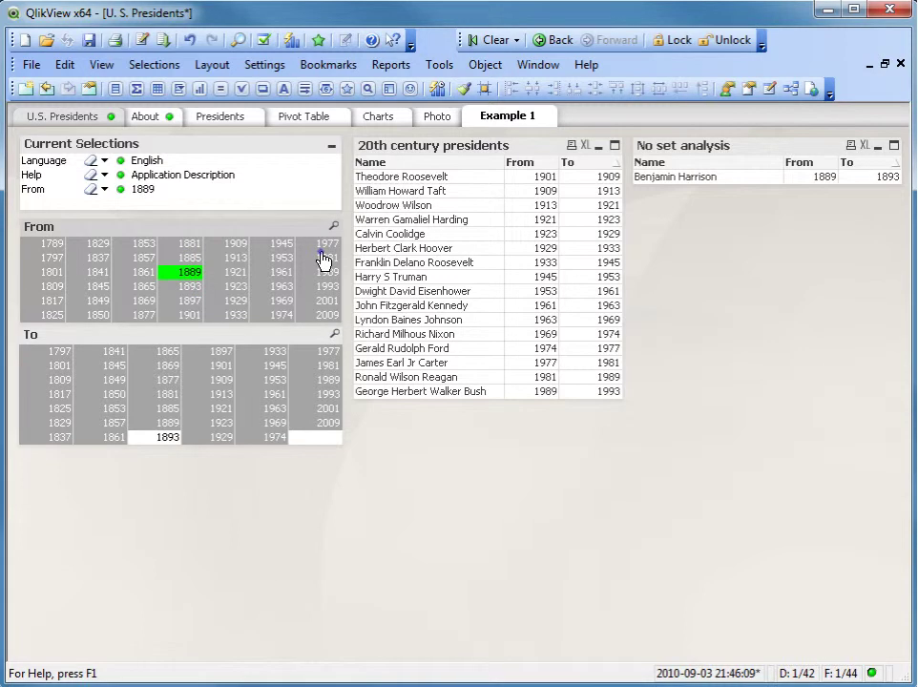
pyautogui.click(321, 245)
pyautogui.click(47, 408)
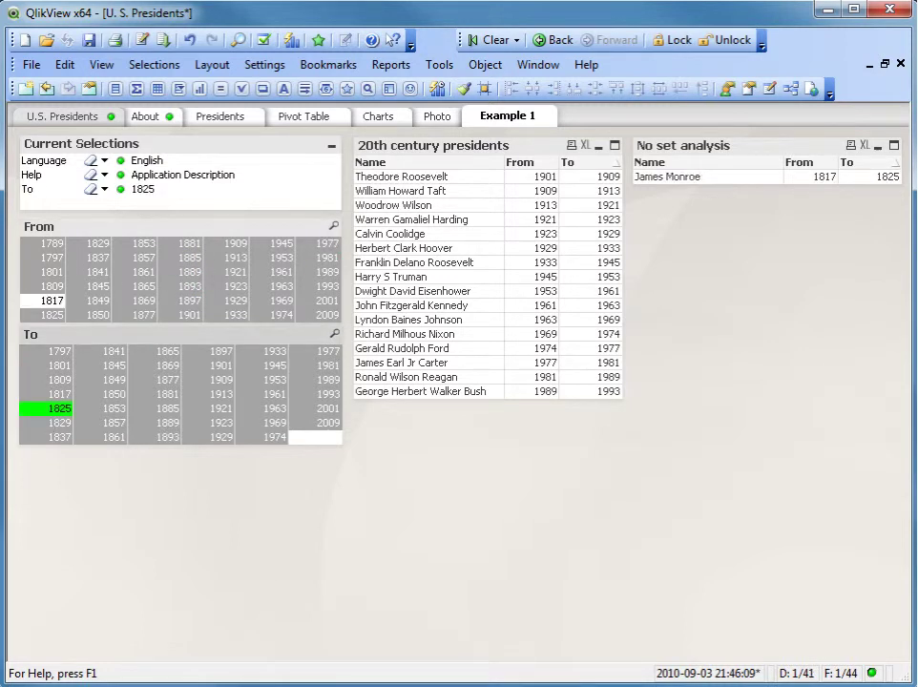